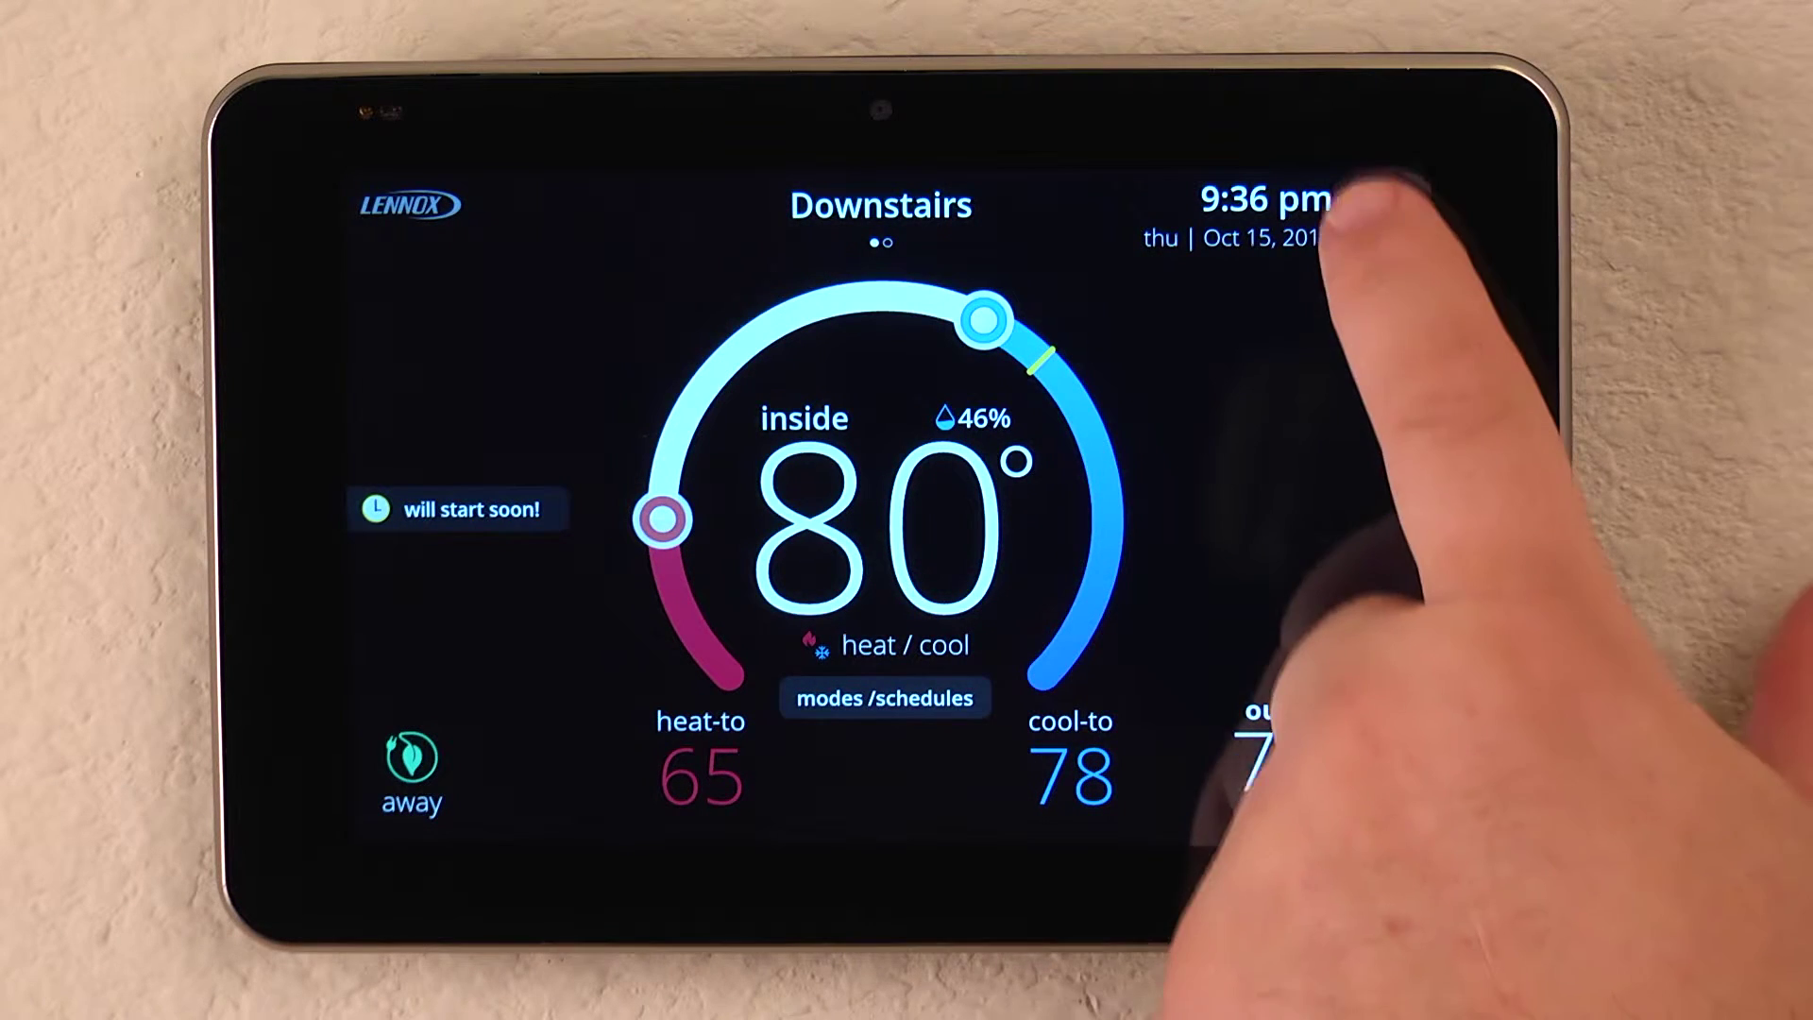
Open the Settings tile from the thermostat's grid menu.
{"action": "left_click", "coordinate": [1376, 214]}
{"action": "left_click", "coordinate": [1326, 304]}
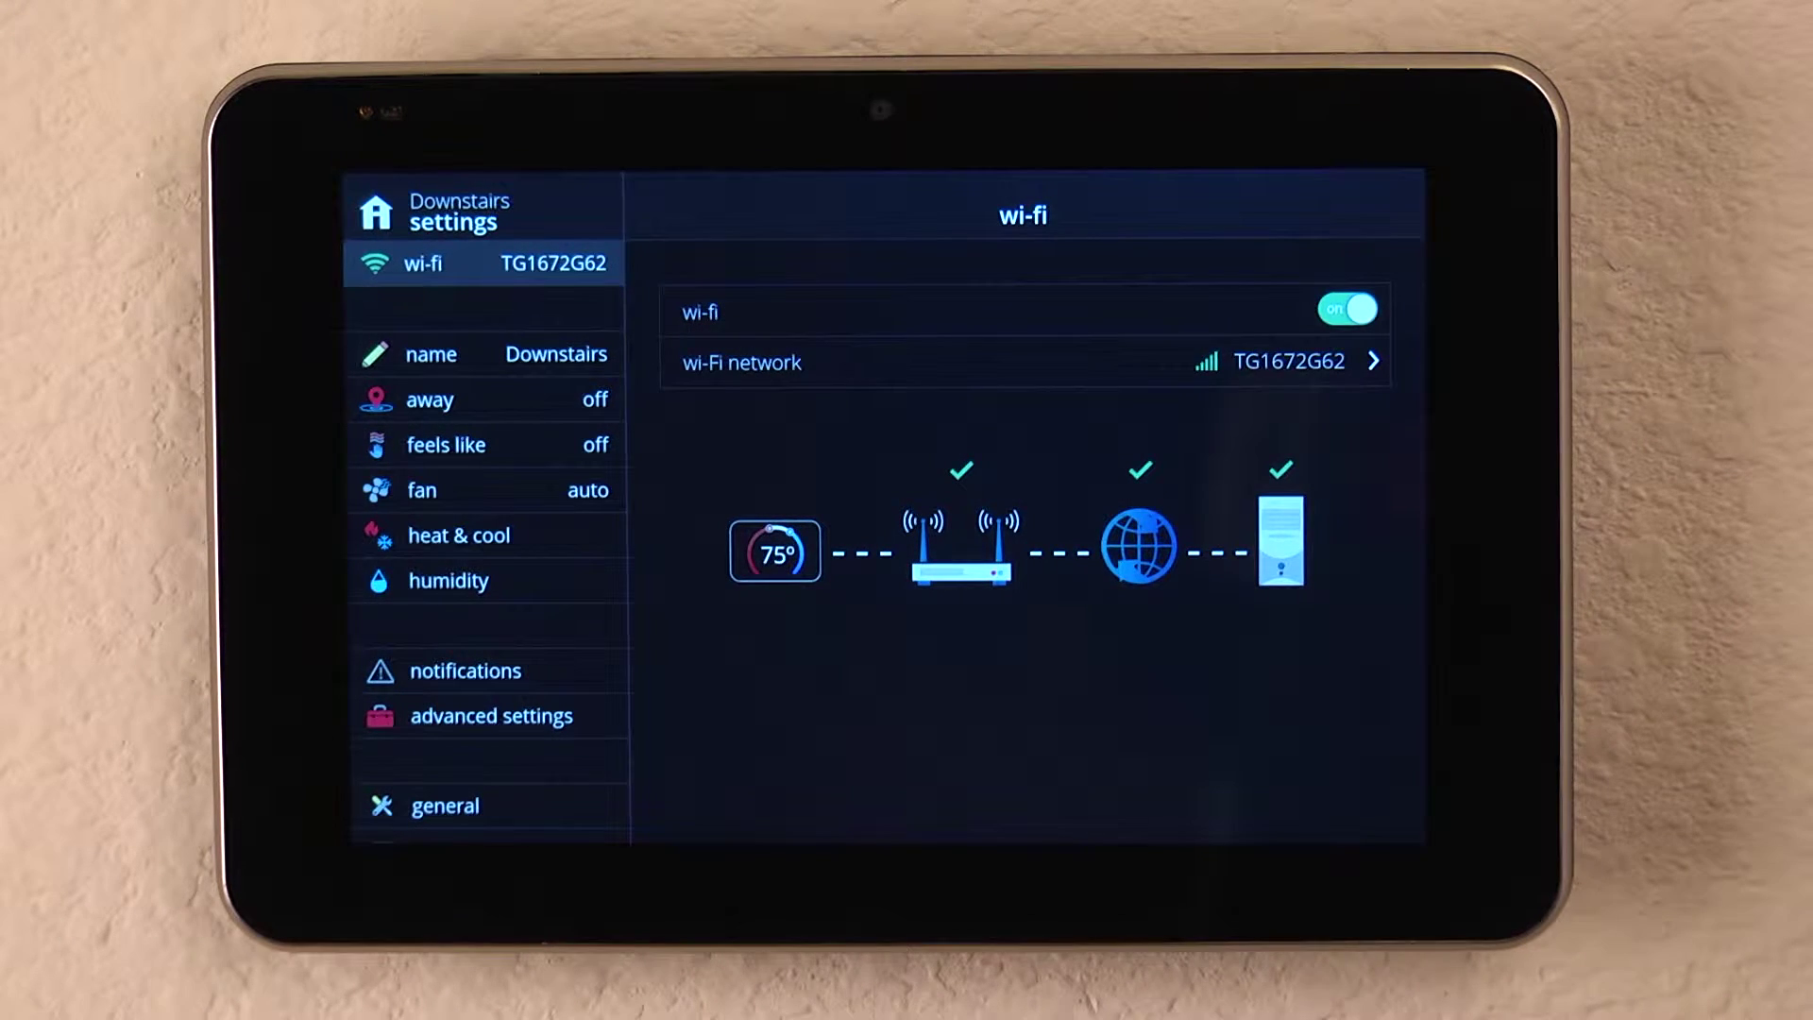
{"action": "scroll", "coordinate": [425, 743], "scroll_direction": "down", "scroll_amount": 1}
{"action": "scroll", "coordinate": [425, 745], "scroll_direction": "down", "scroll_amount": 2}
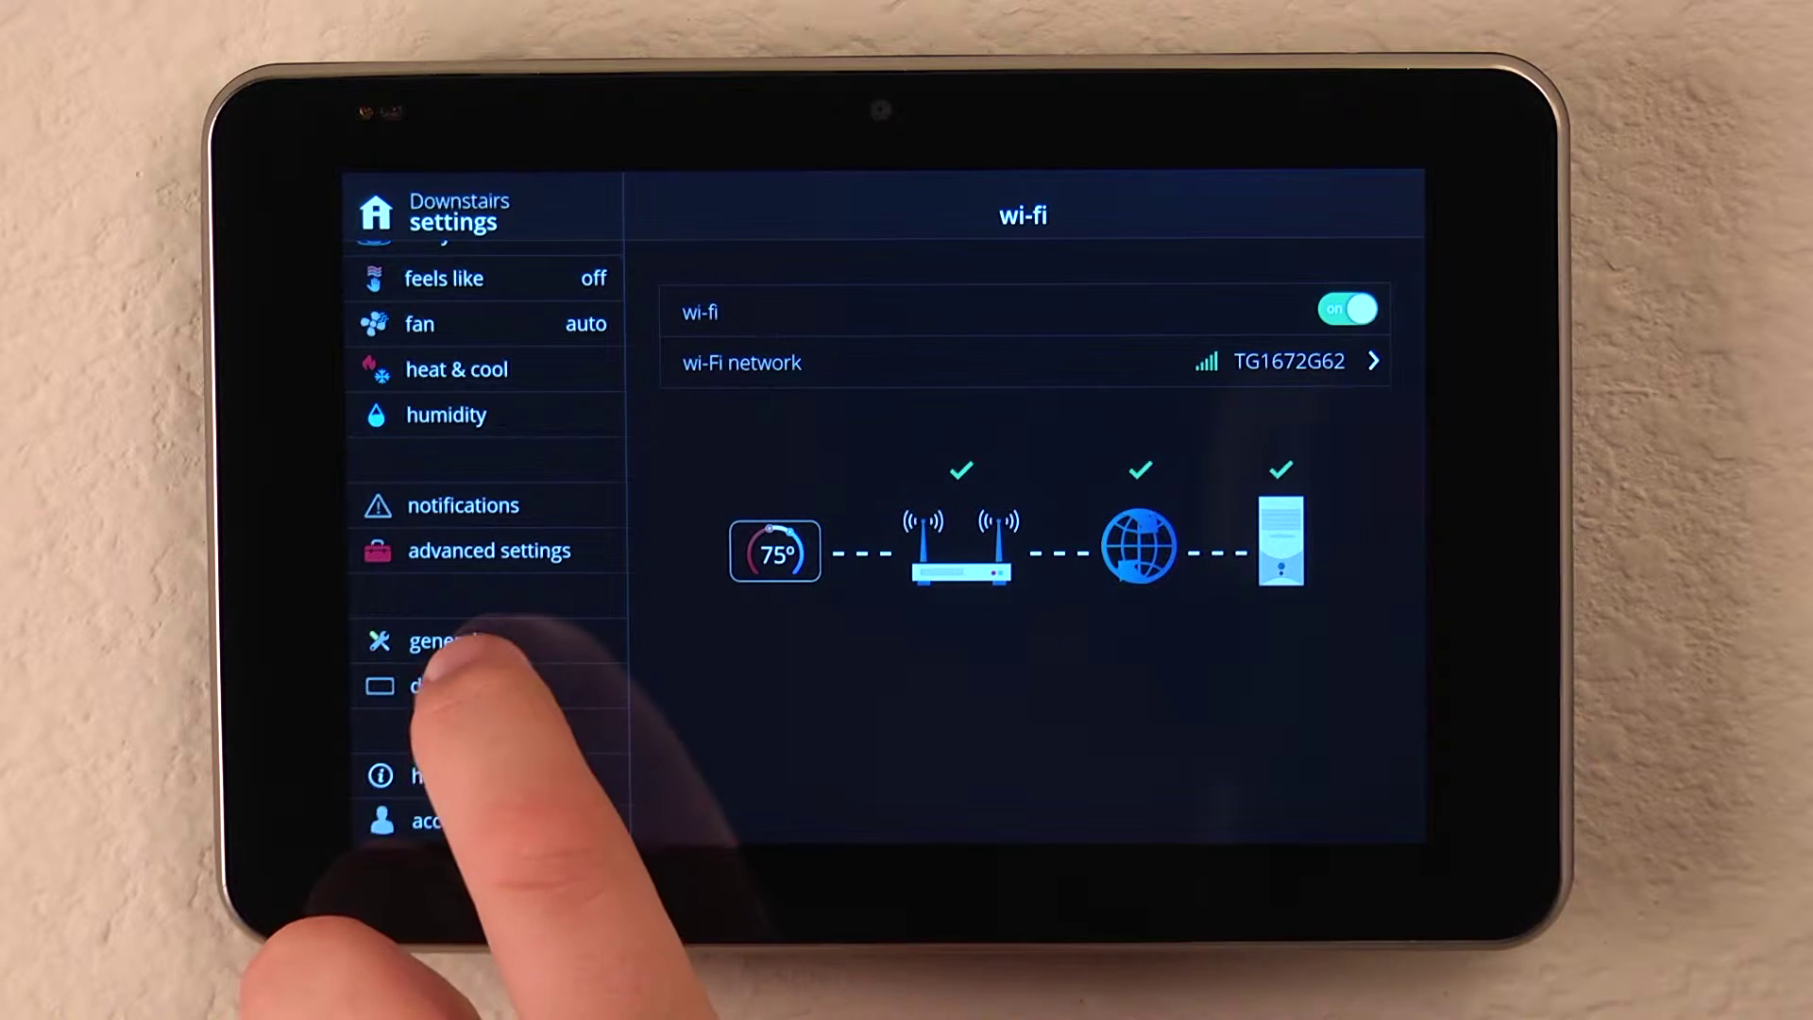
View the General > About page with model and serial details, then go back to General.
{"action": "left_click", "coordinate": [426, 644]}
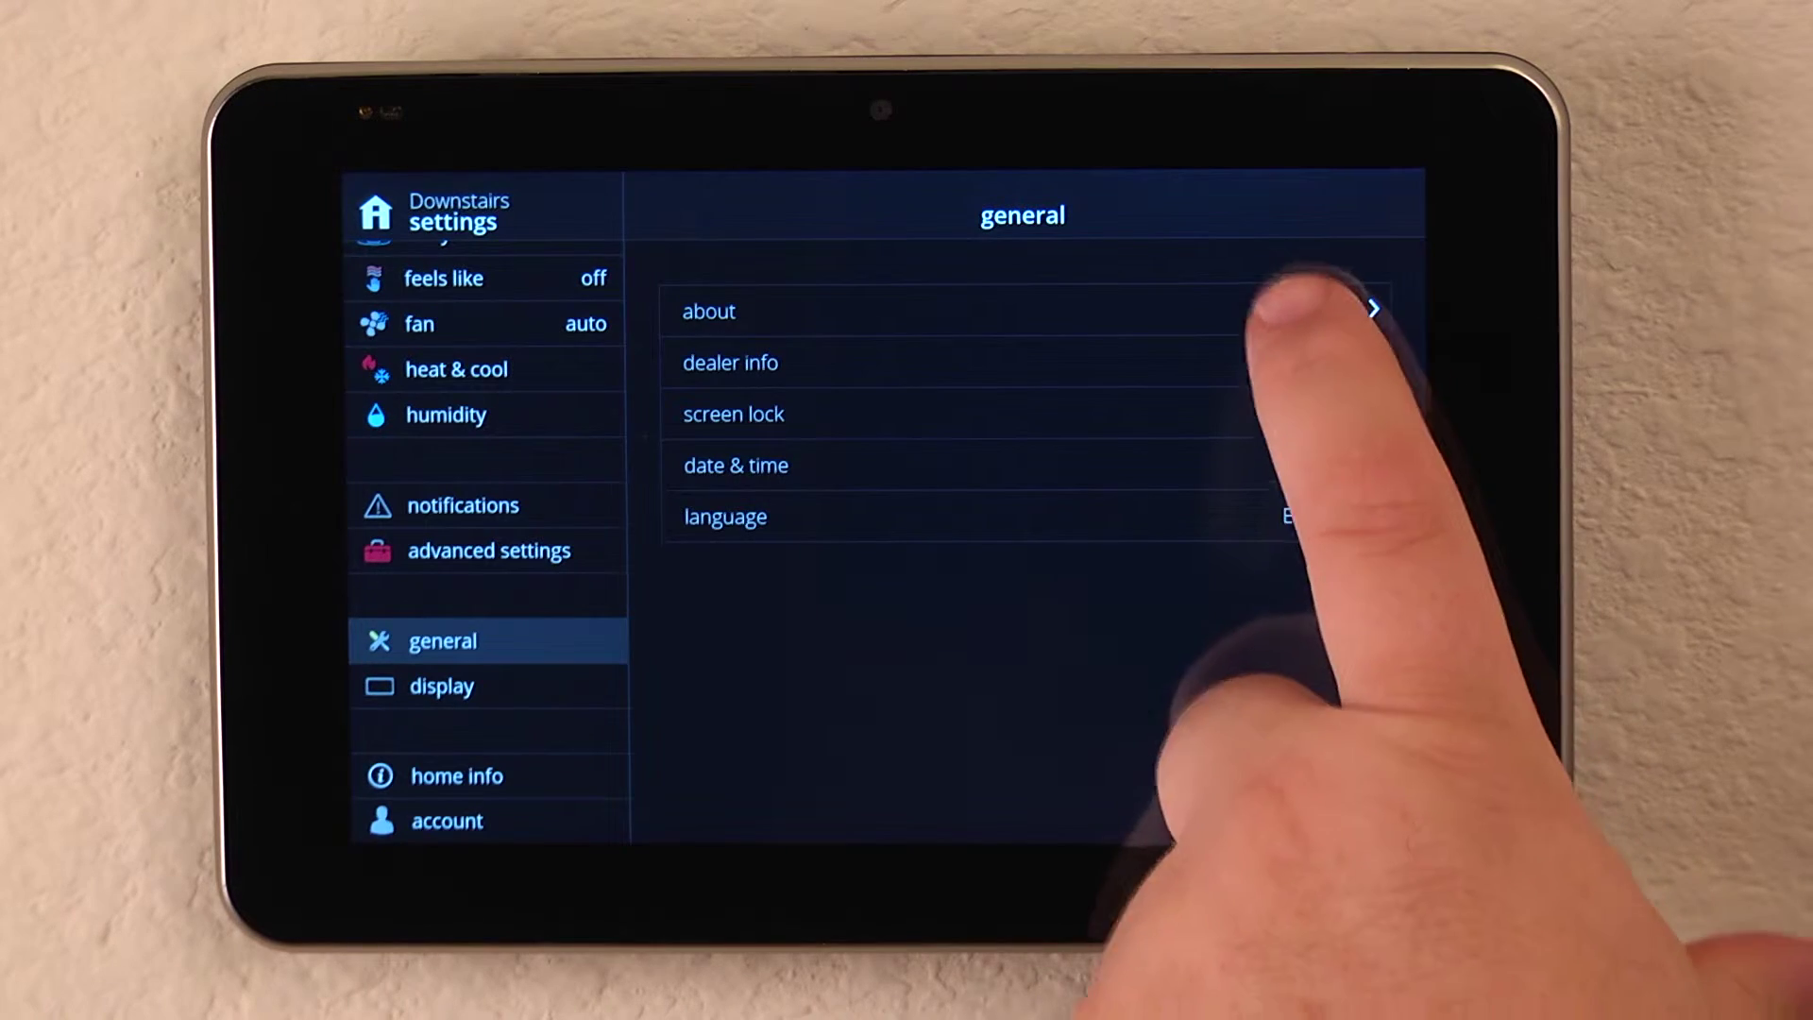
{"action": "left_click", "coordinate": [1318, 310]}
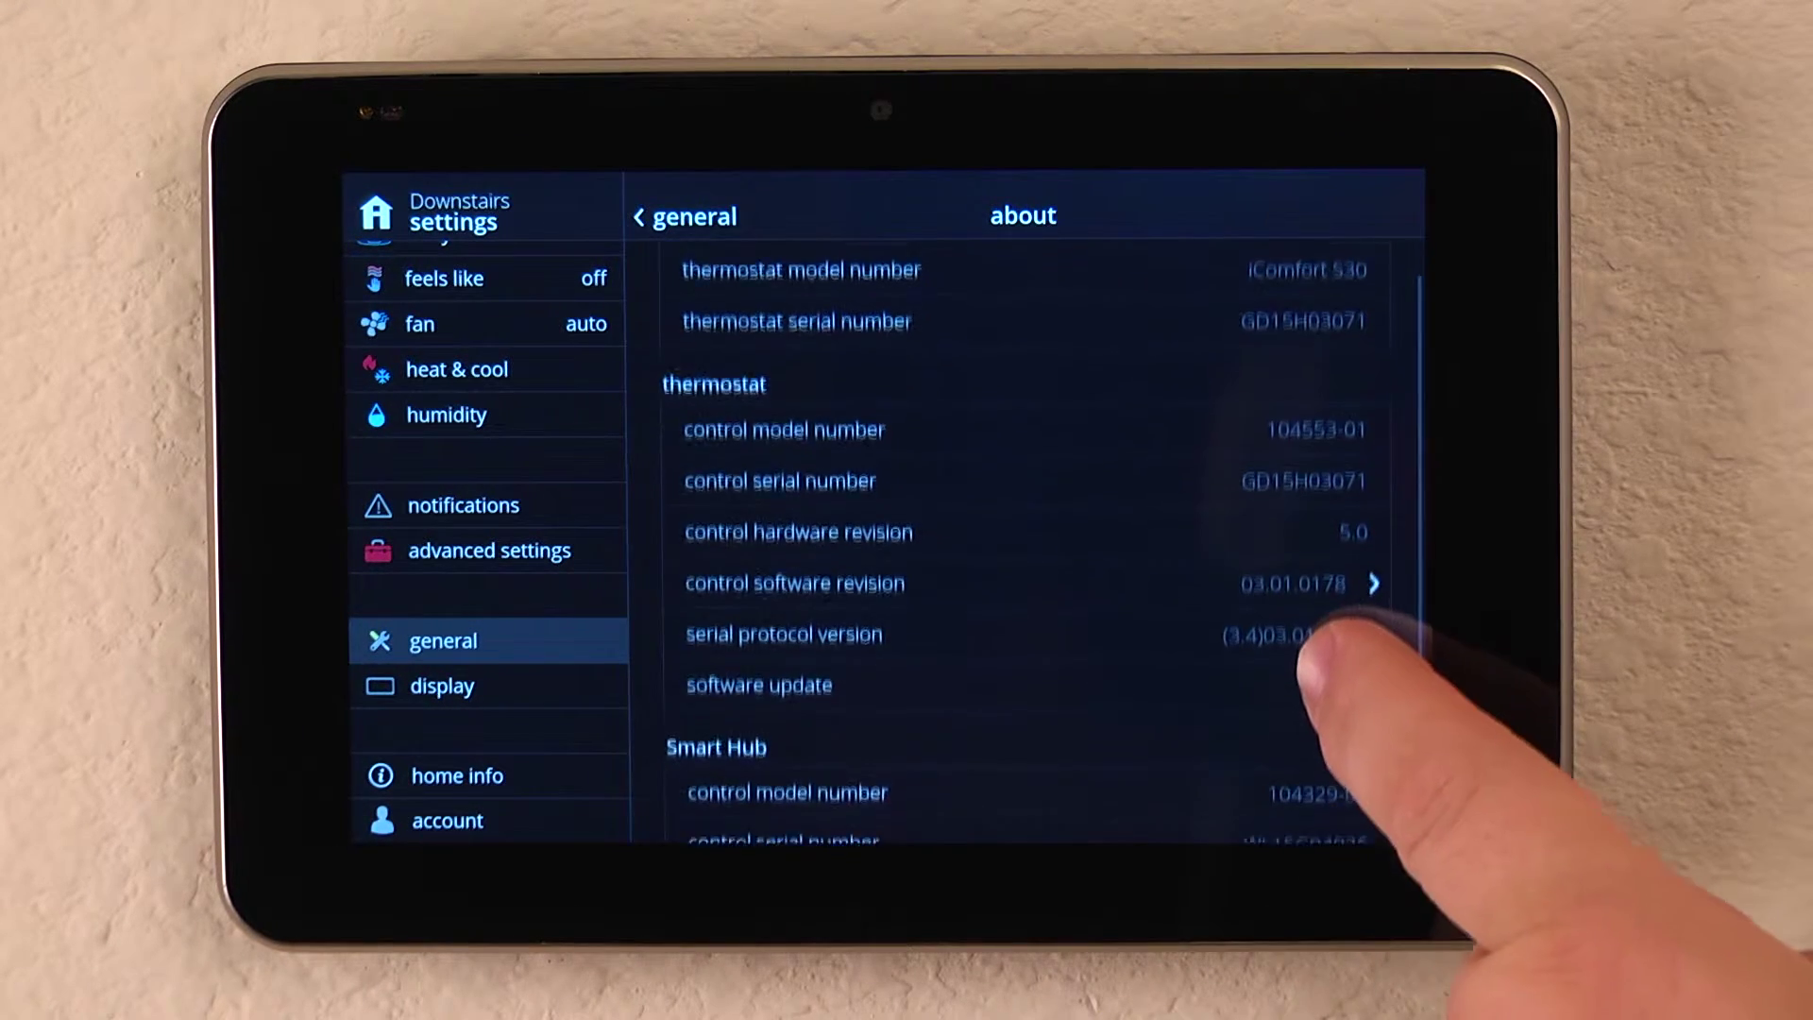
{"action": "left_click_drag", "start_coordinate": [1325, 737], "coordinate": [1361, 362]}
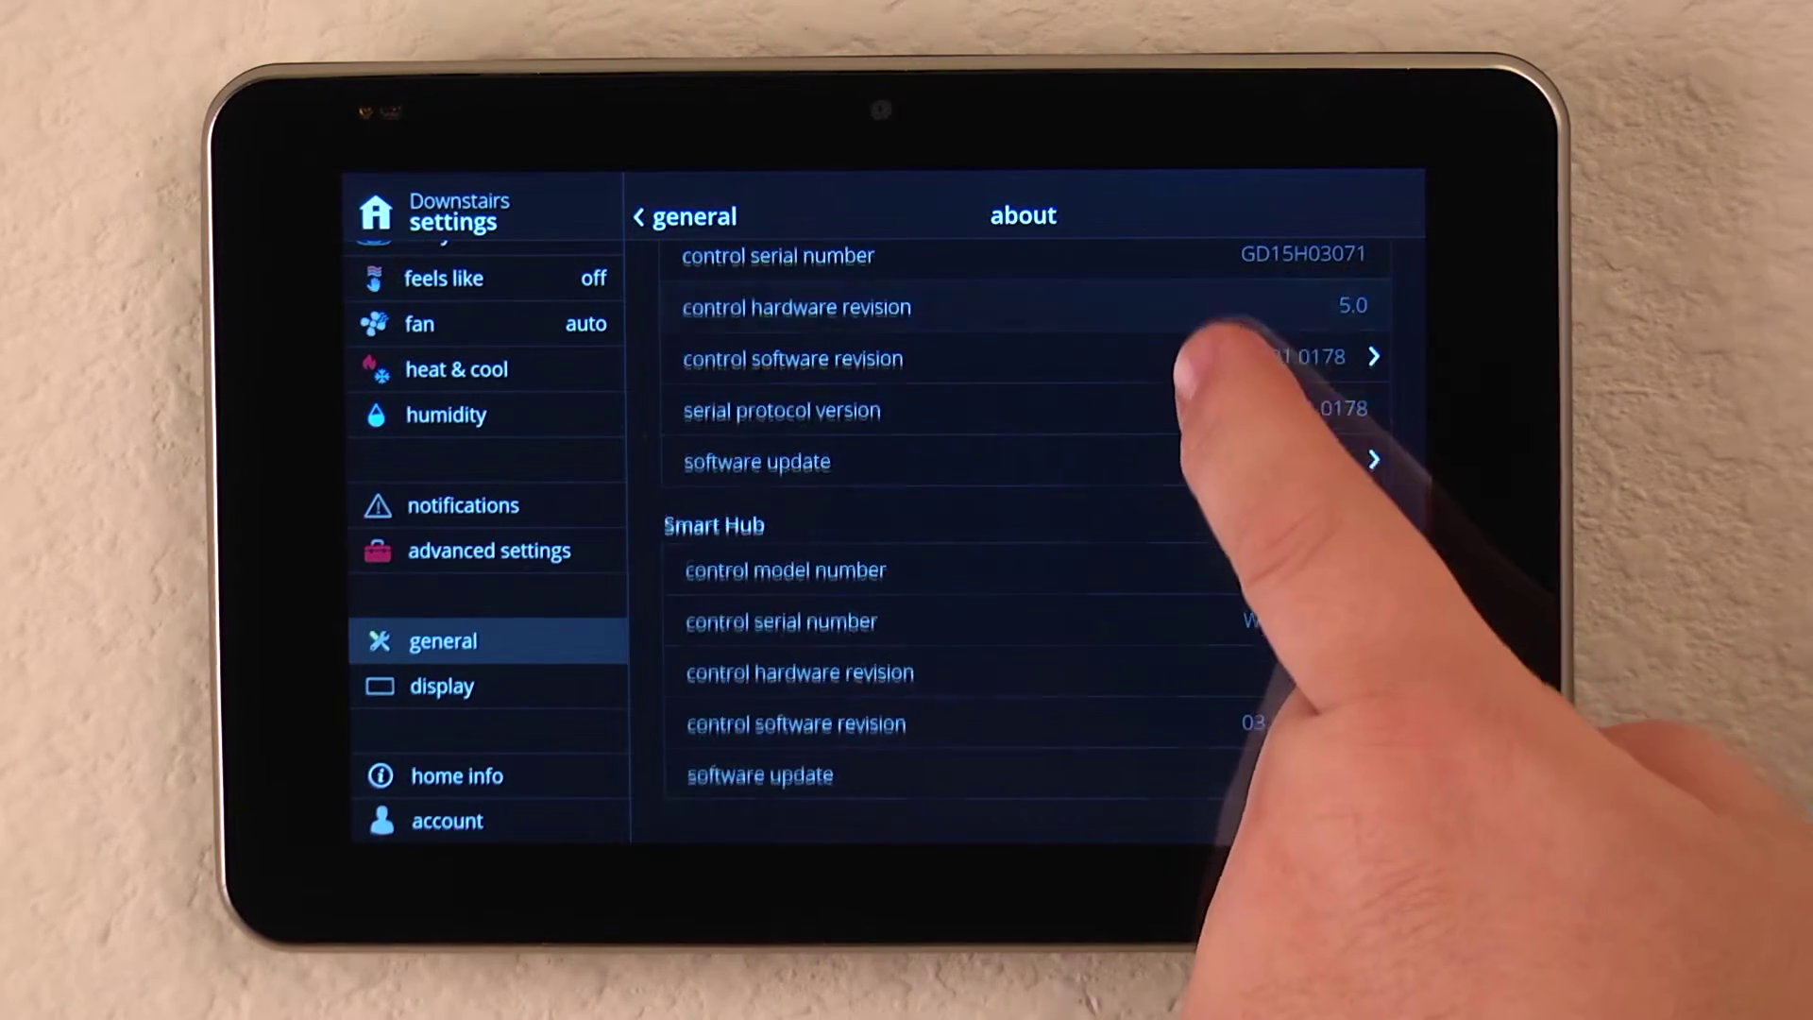
{"action": "left_click_drag", "start_coordinate": [1197, 364], "coordinate": [1215, 548]}
{"action": "mouse_move", "coordinate": [1197, 334]}
{"action": "left_mouse_down"}
{"action": "mouse_move", "coordinate": [1215, 407]}
{"action": "mouse_move", "coordinate": [1295, 526]}
{"action": "left_mouse_up"}
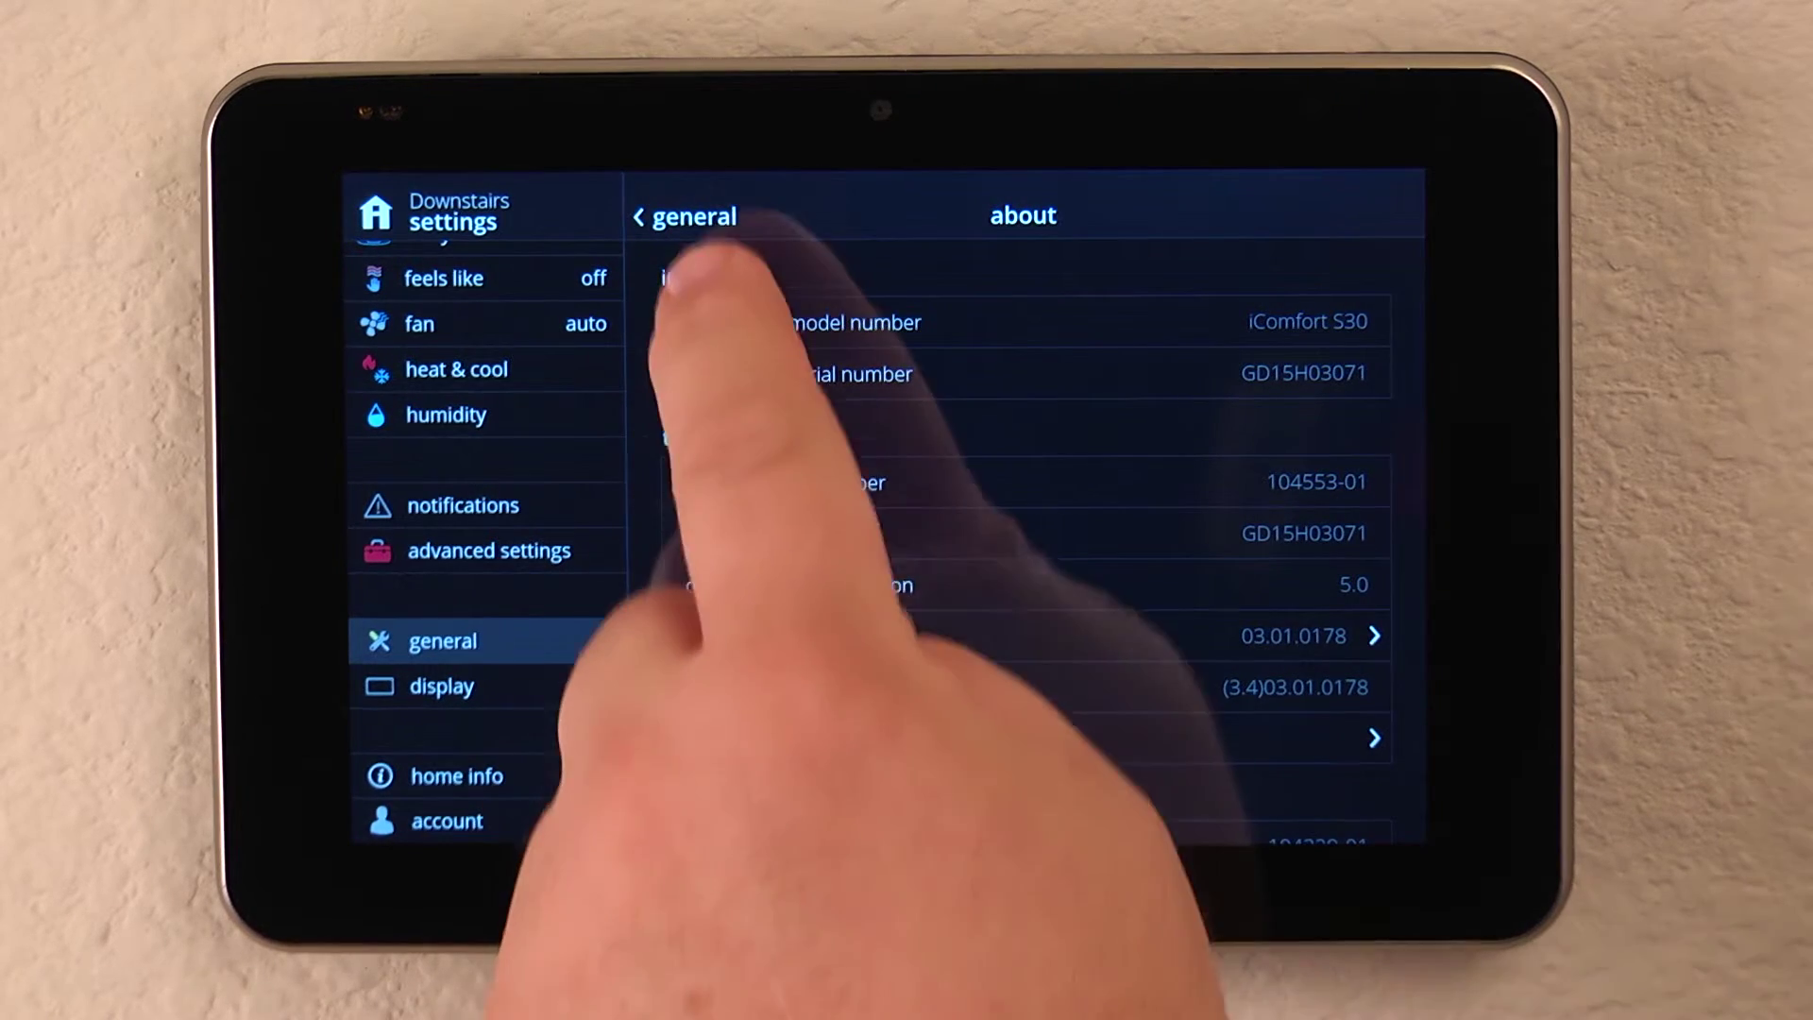
{"action": "left_click", "coordinate": [688, 217]}
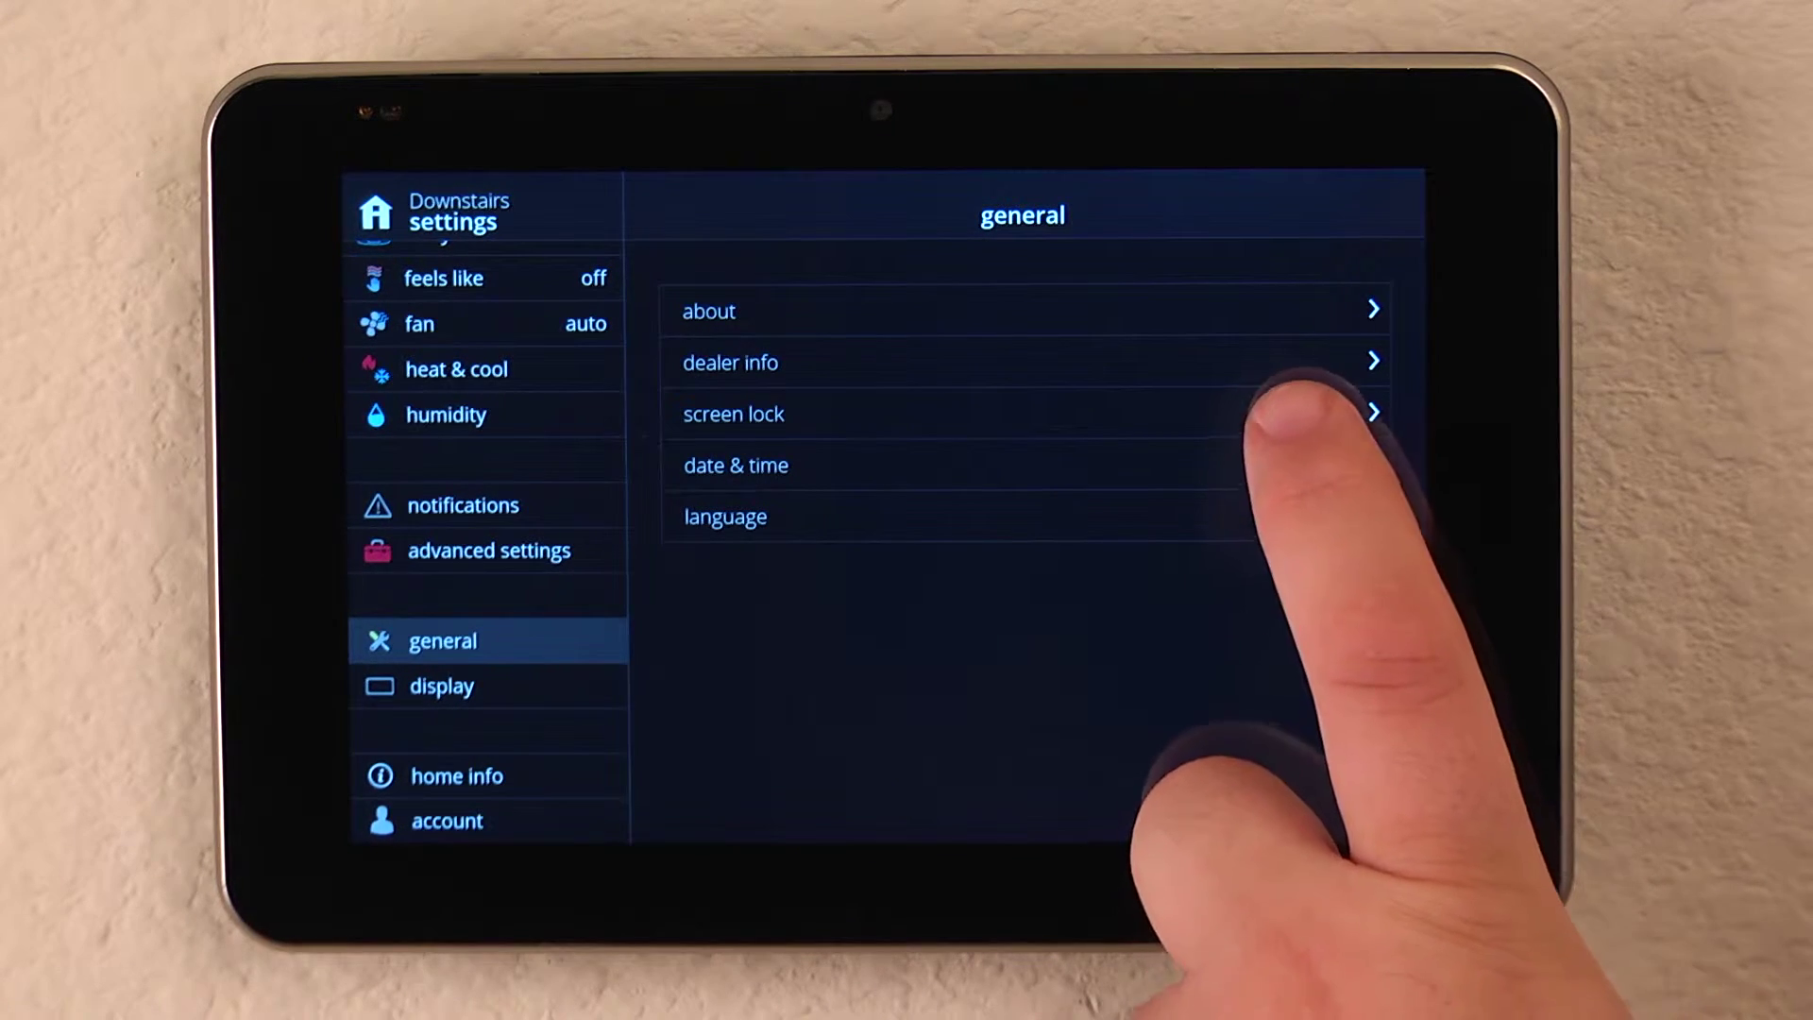
Set Screen Lock to fully locked, returning to the locked home screen.
{"action": "left_click", "coordinate": [1290, 418]}
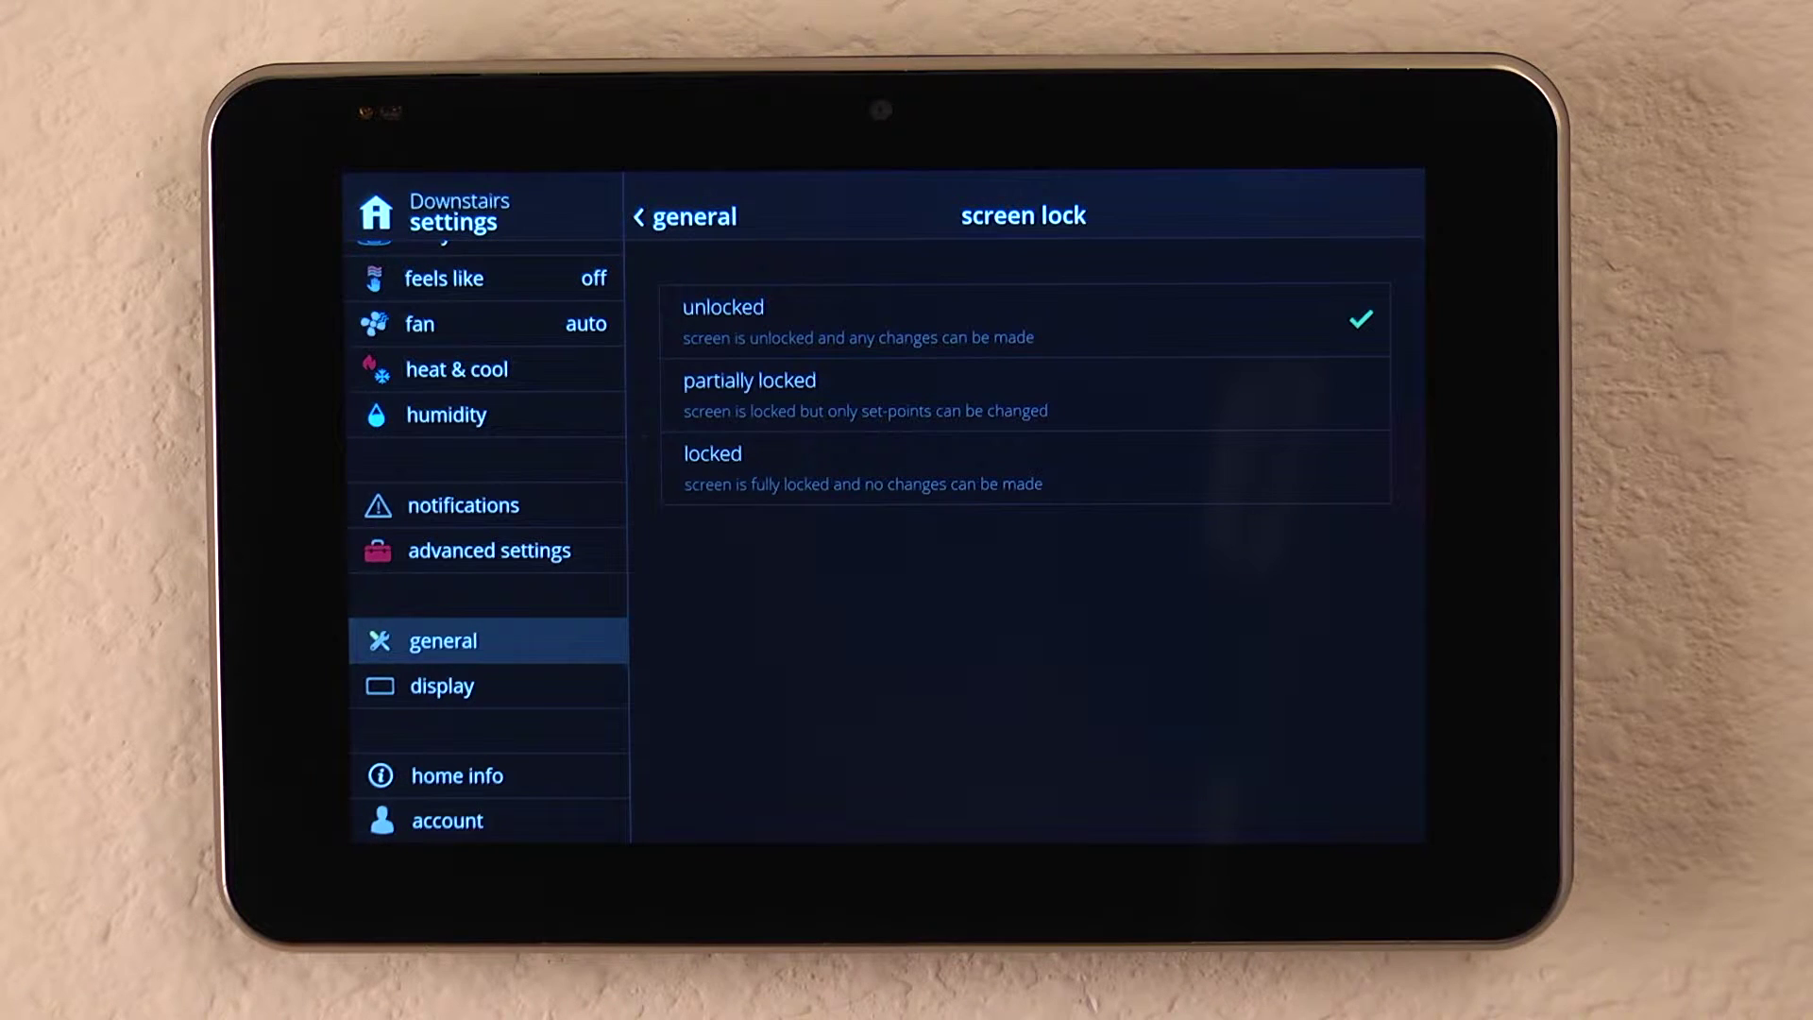
{"action": "left_click", "coordinate": [1297, 394]}
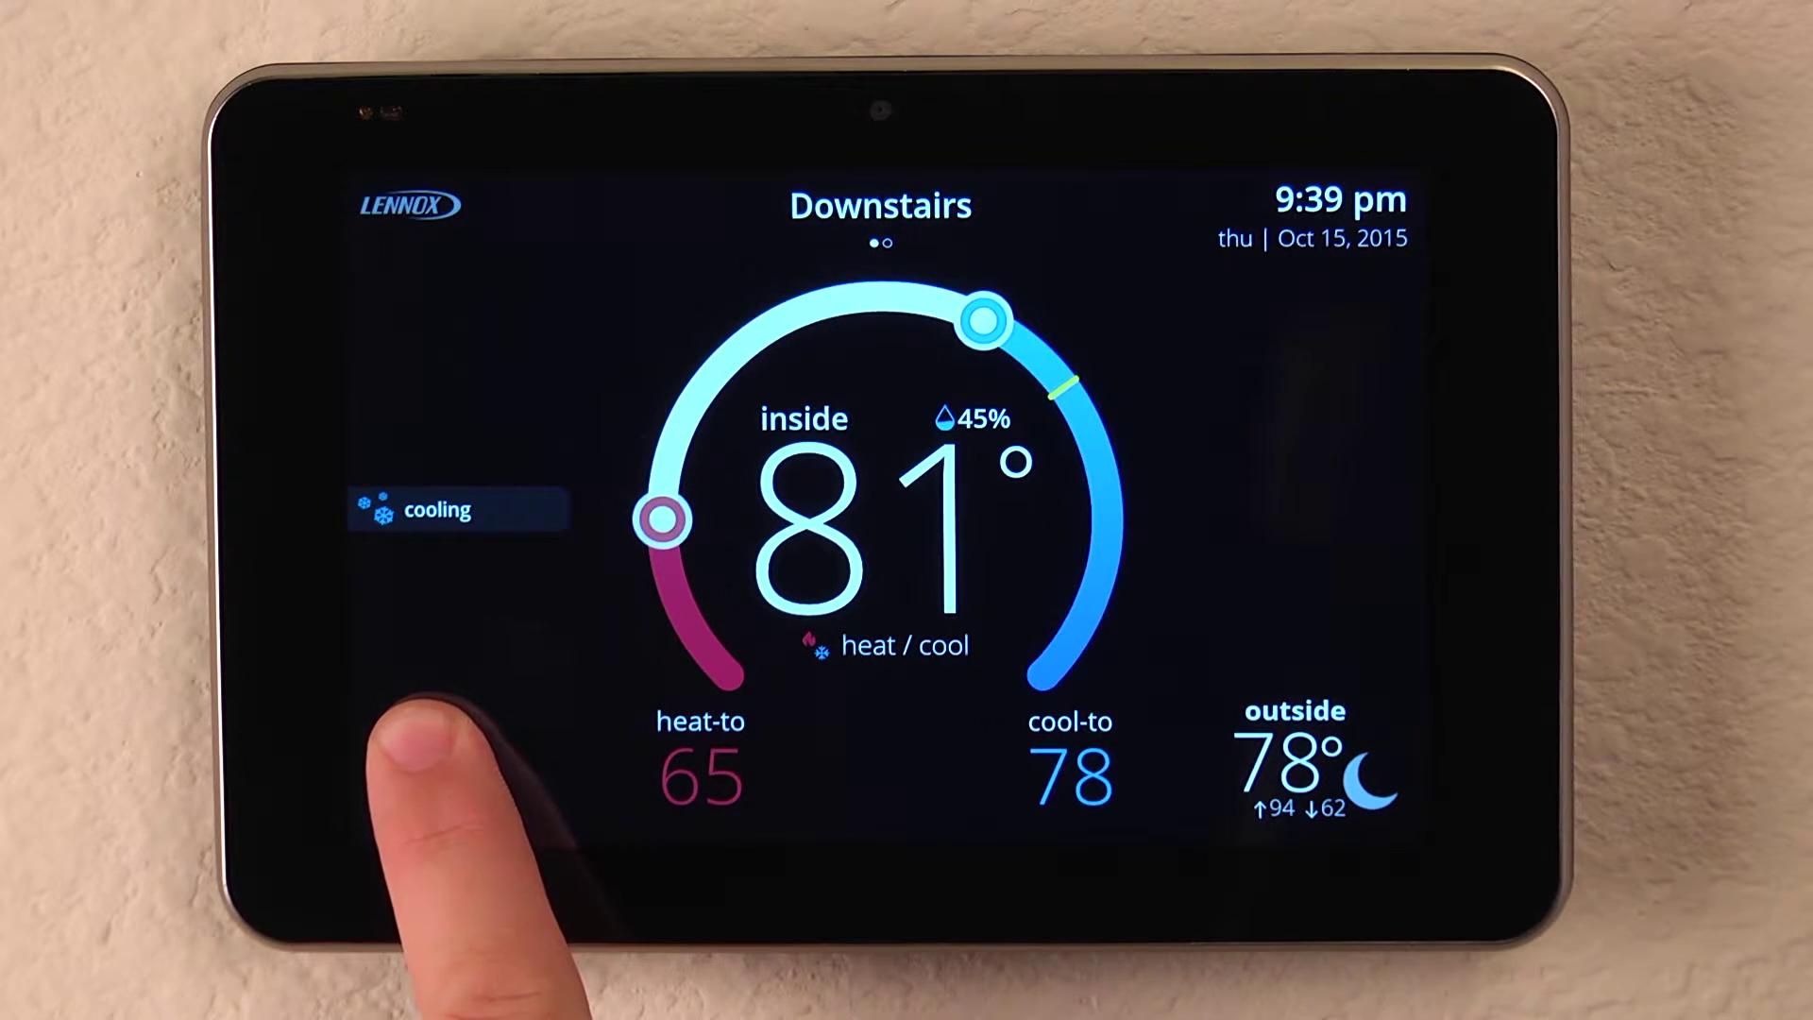
Unlock the screen by holding the bottom-left lock icon.
{"action": "left_click", "coordinate": [418, 730]}
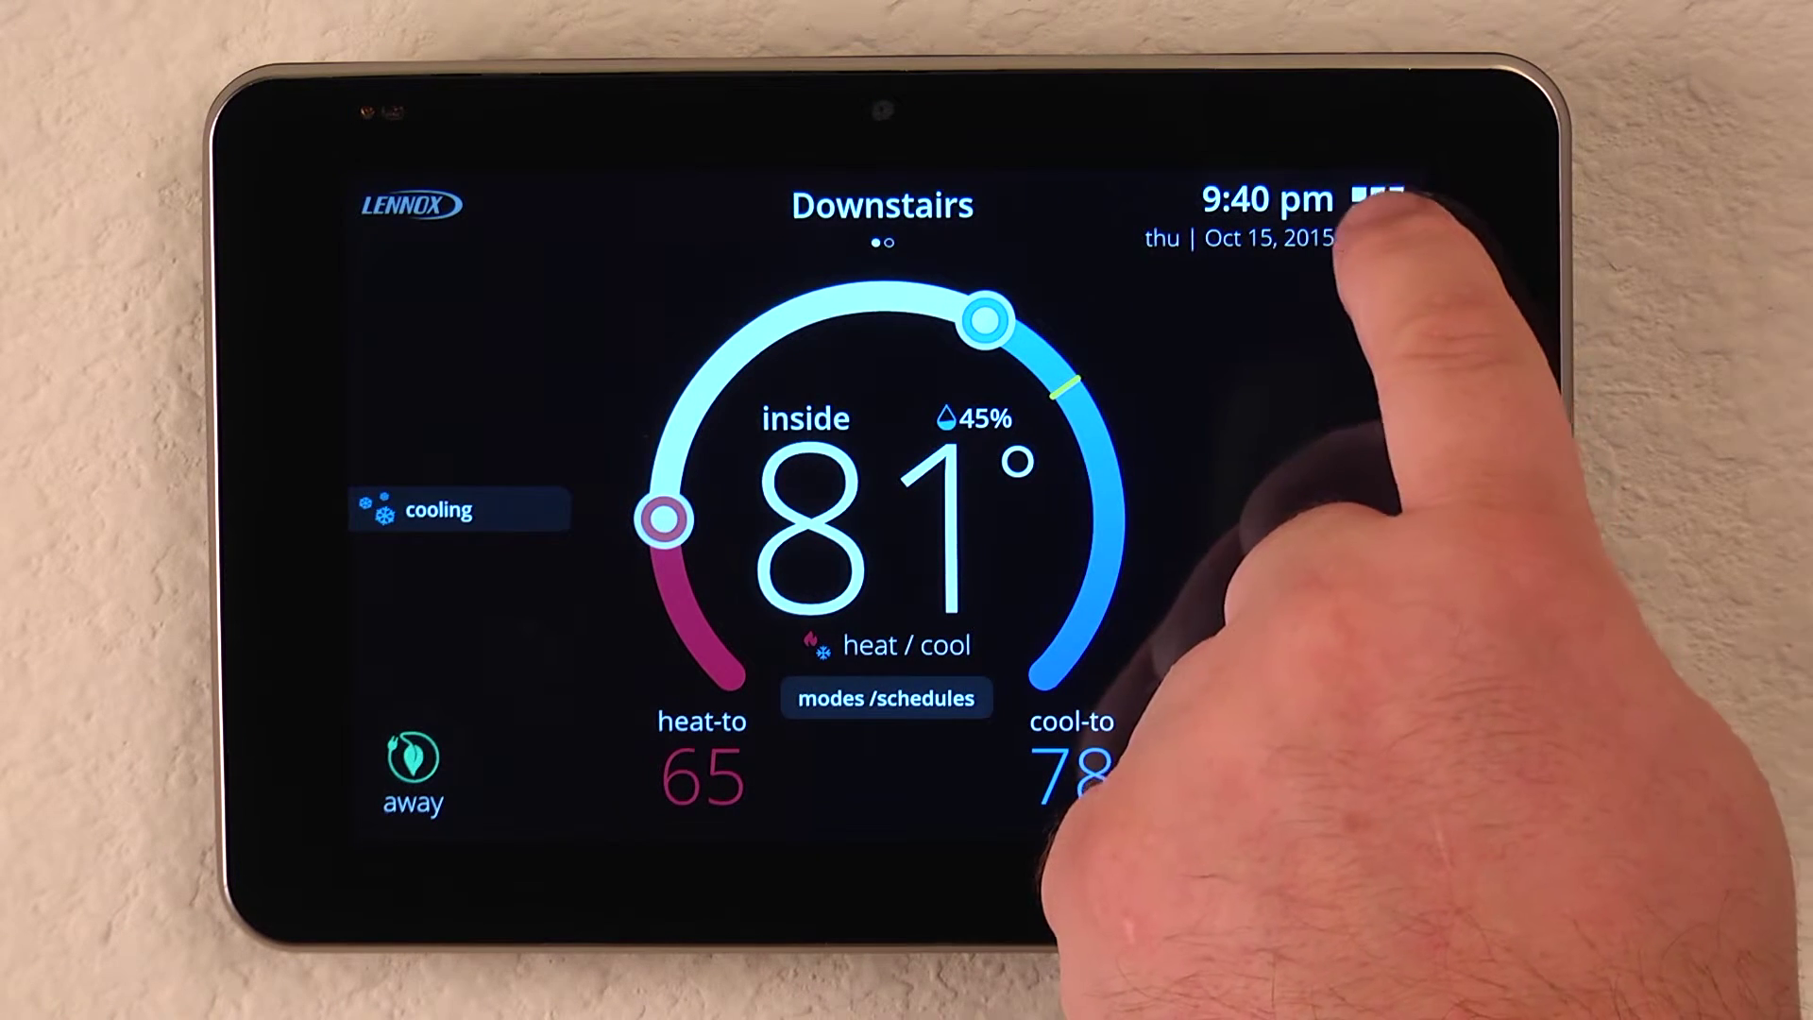
{"action": "left_click", "coordinate": [1377, 212]}
Check General > Date & Time, where 24-hour time is off, then go back to General.
{"action": "left_click", "coordinate": [1326, 319]}
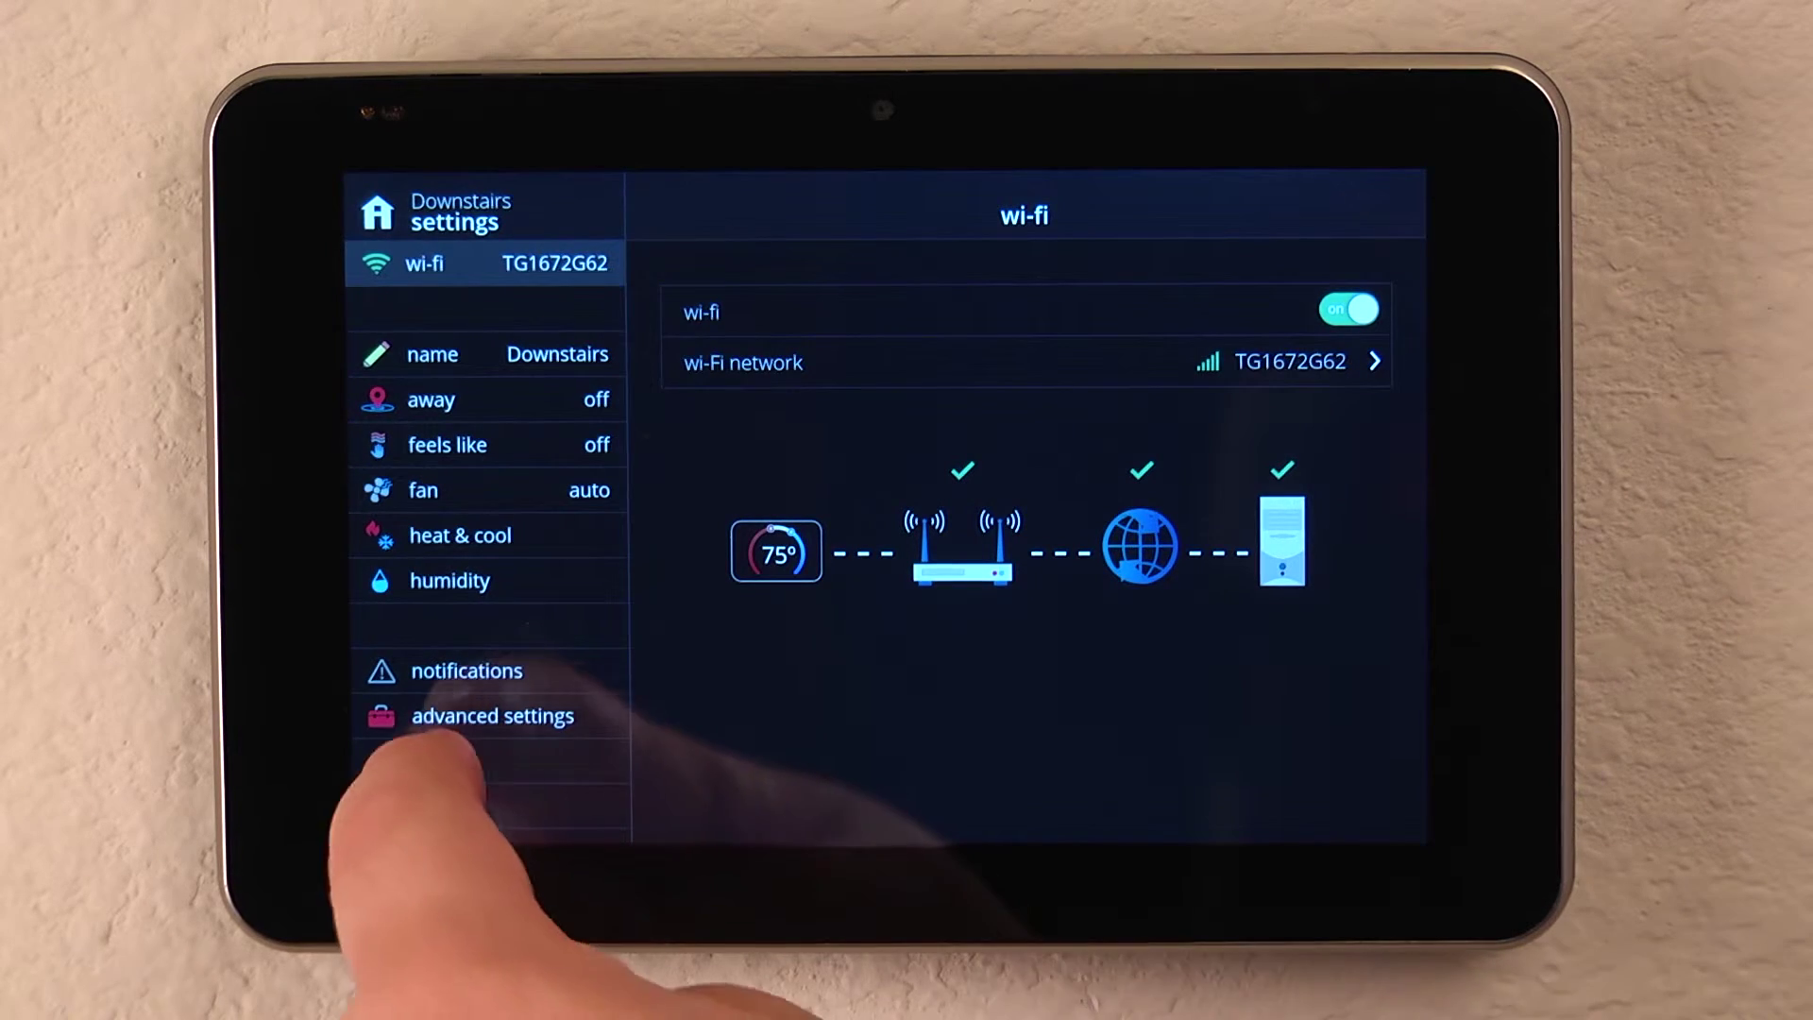
{"action": "left_click_drag", "start_coordinate": [411, 666], "coordinate": [445, 475]}
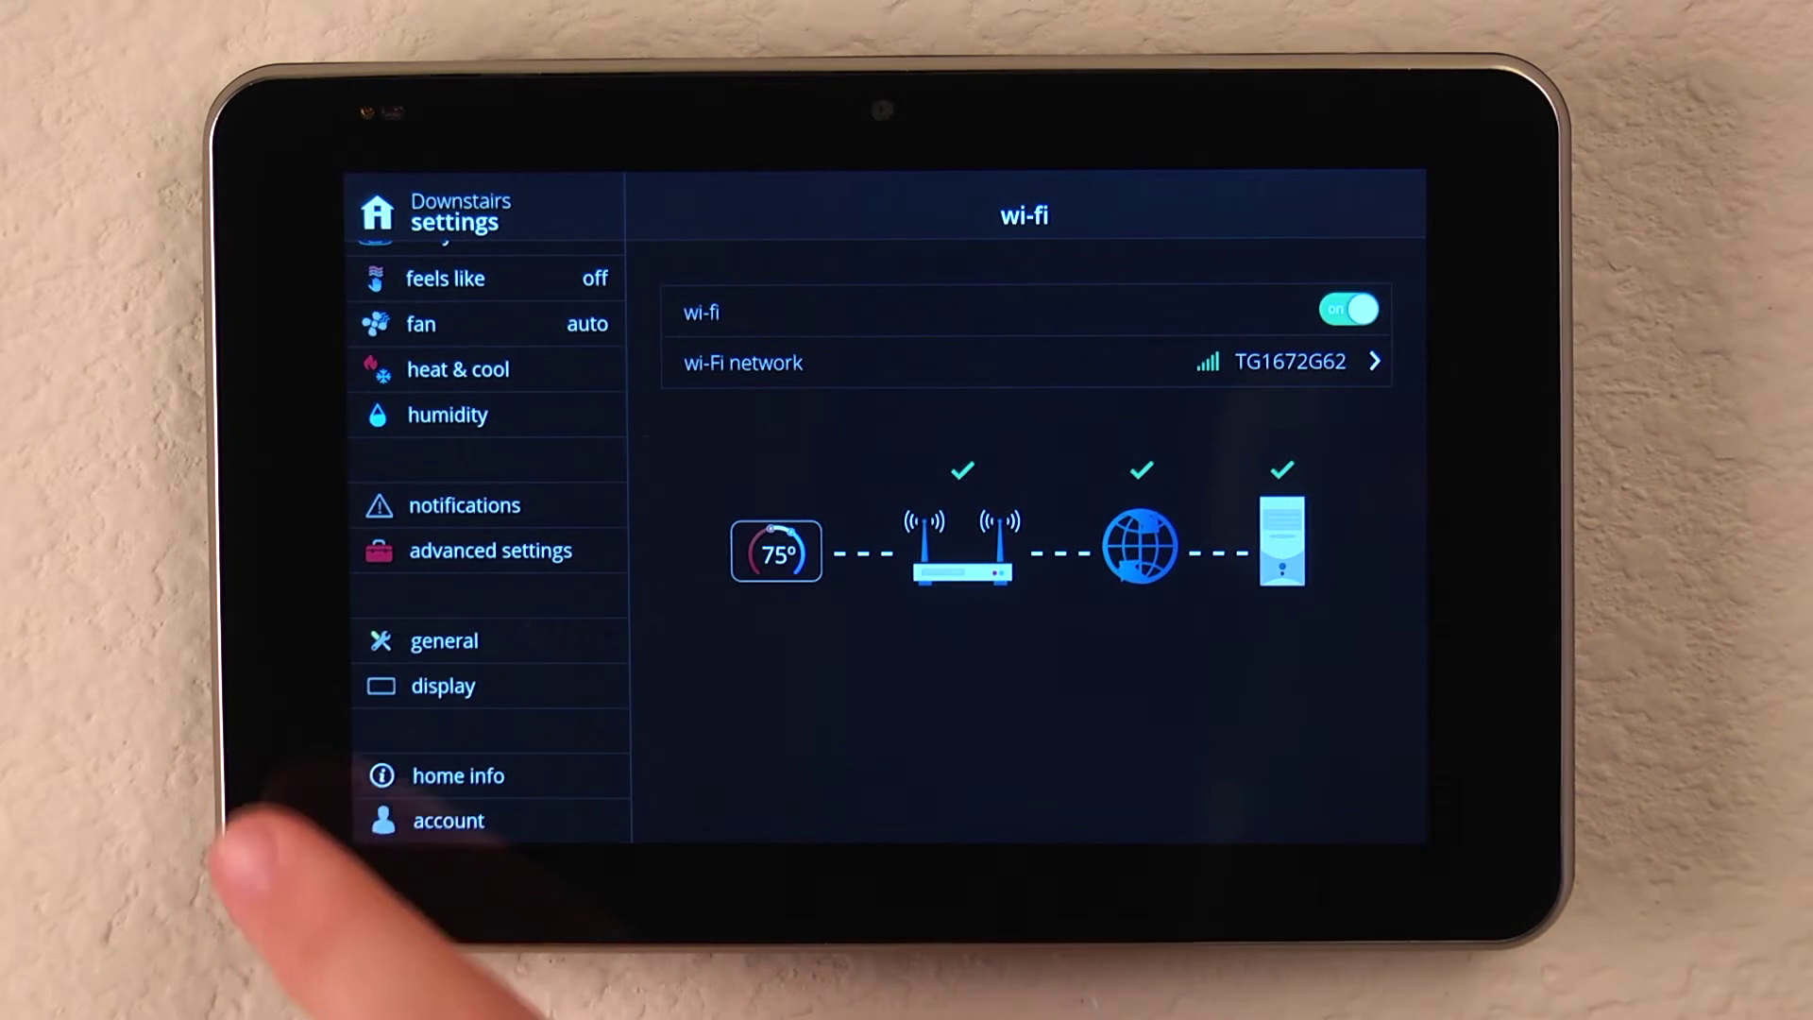
{"action": "left_click", "coordinate": [444, 640]}
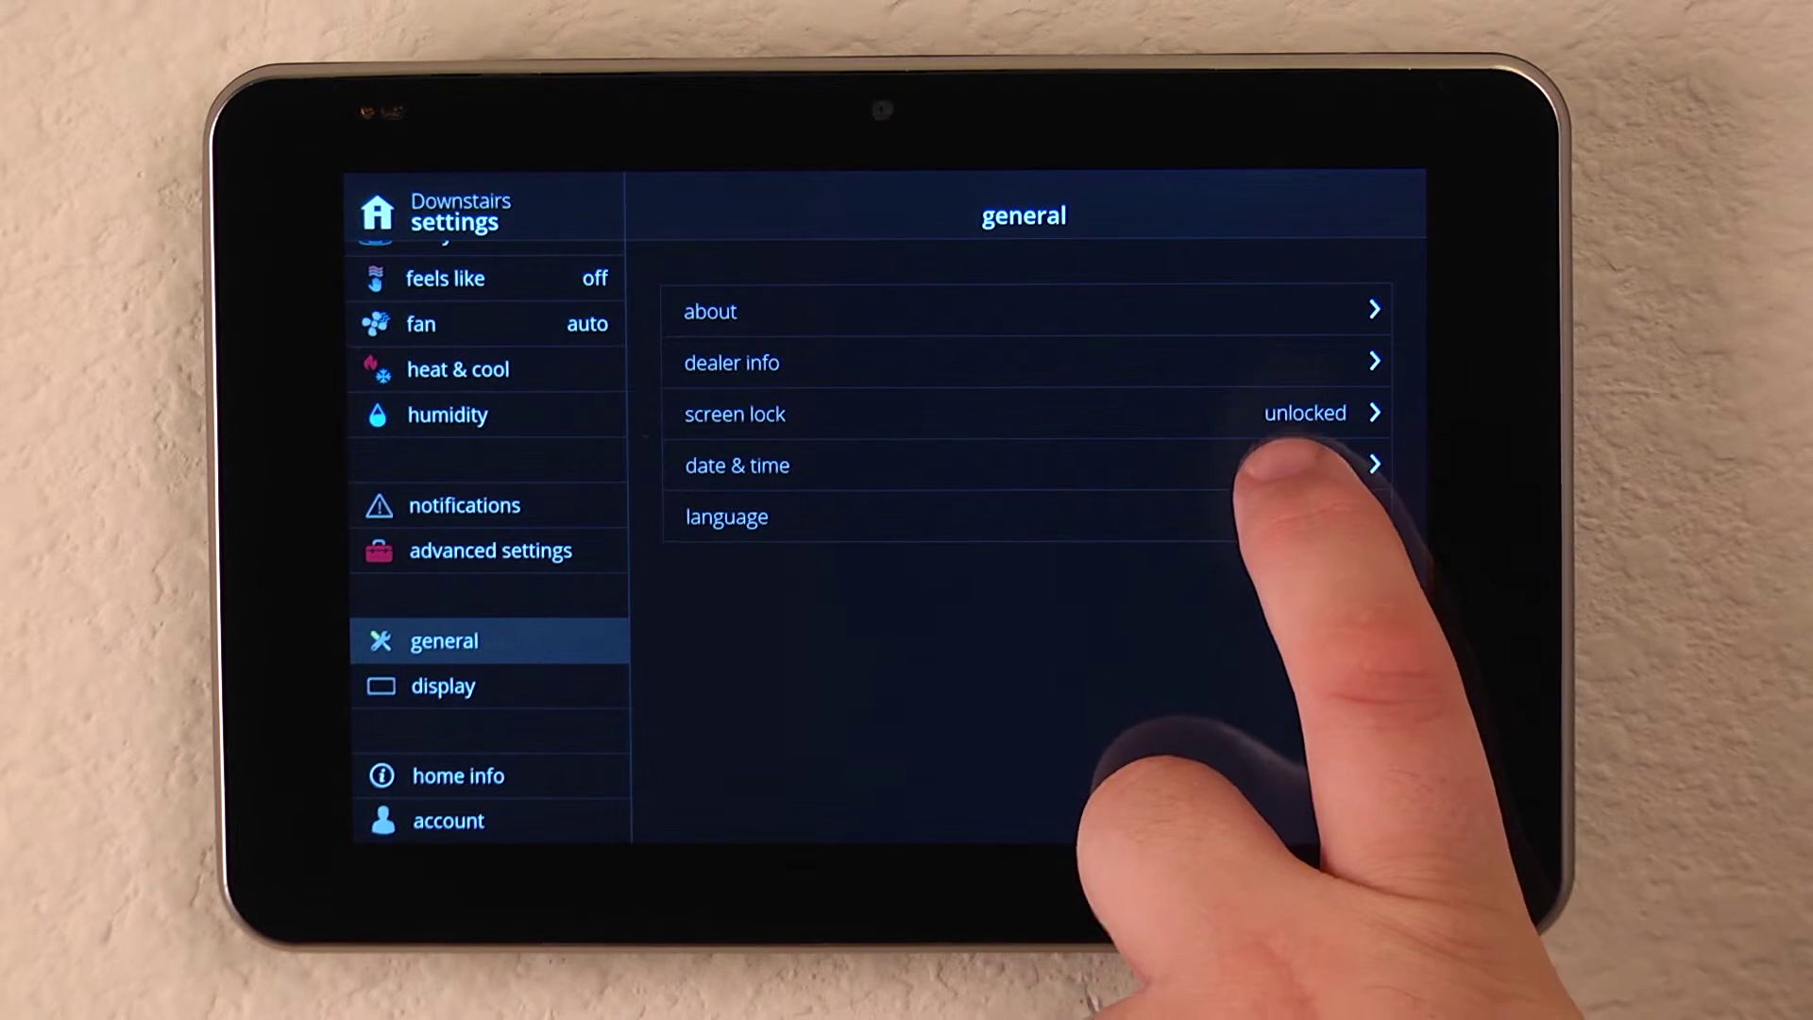
{"action": "left_click", "coordinate": [1282, 467]}
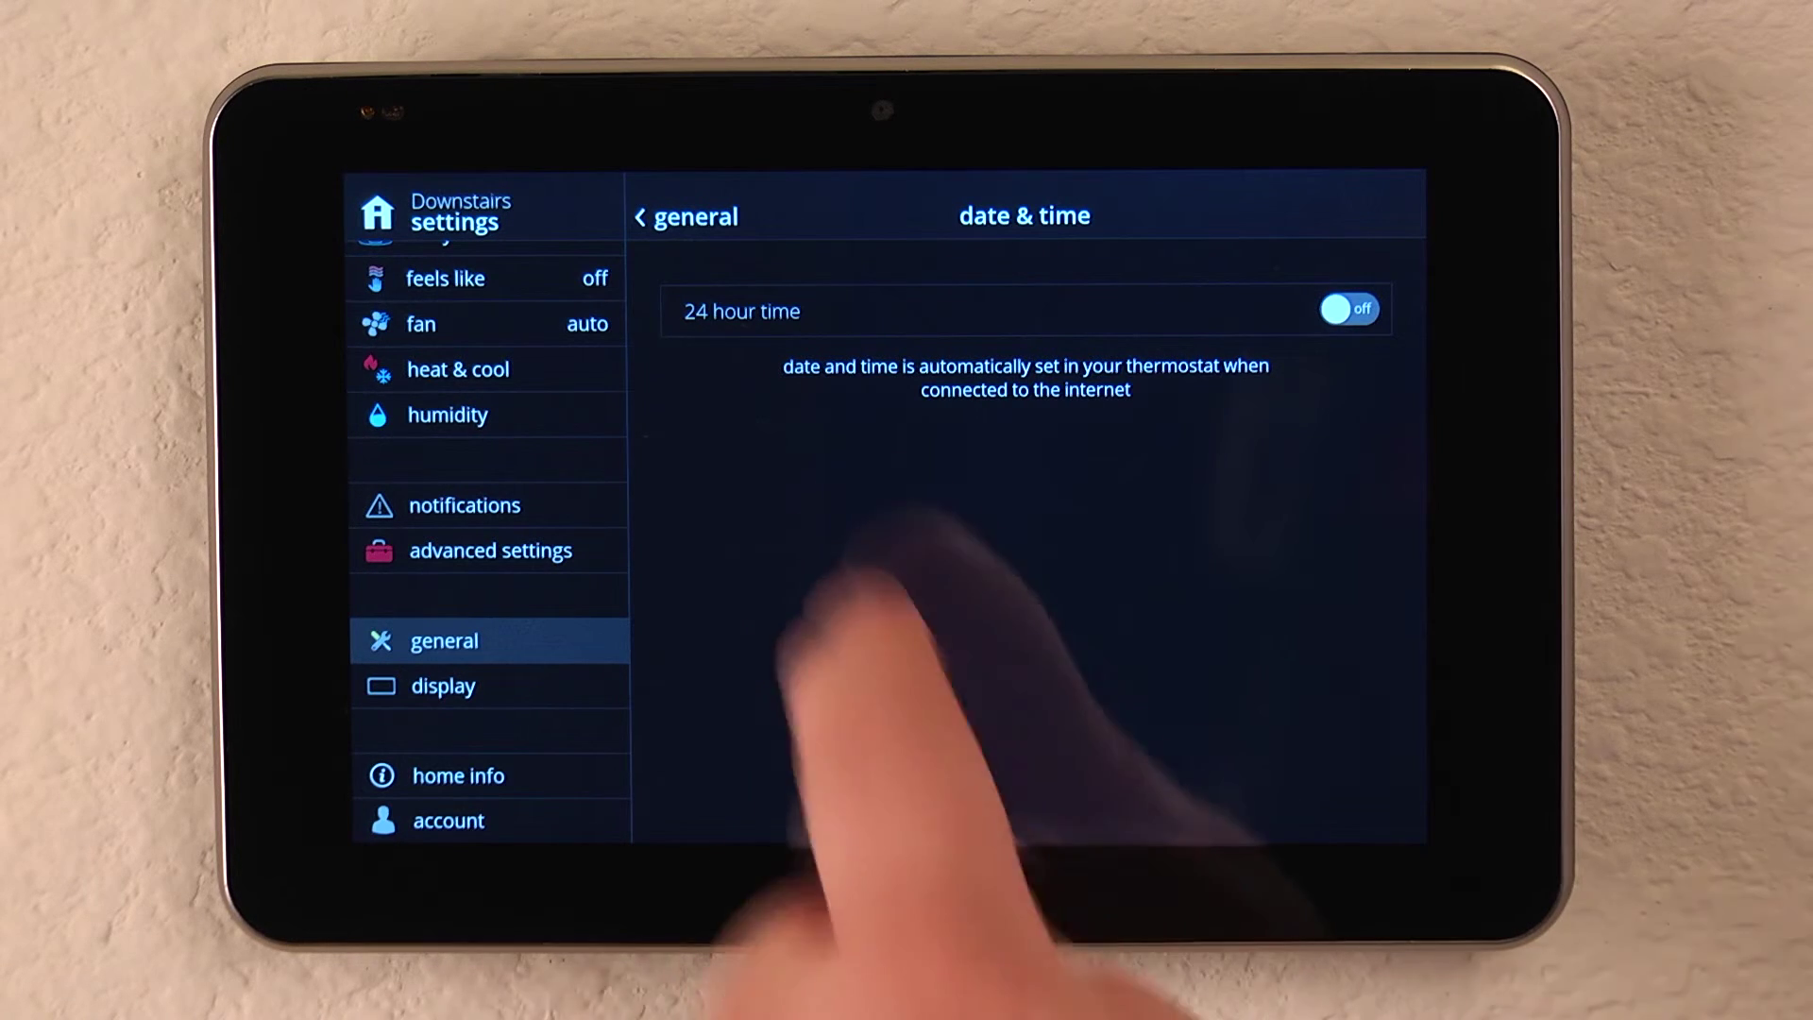
{"action": "left_click", "coordinate": [689, 217]}
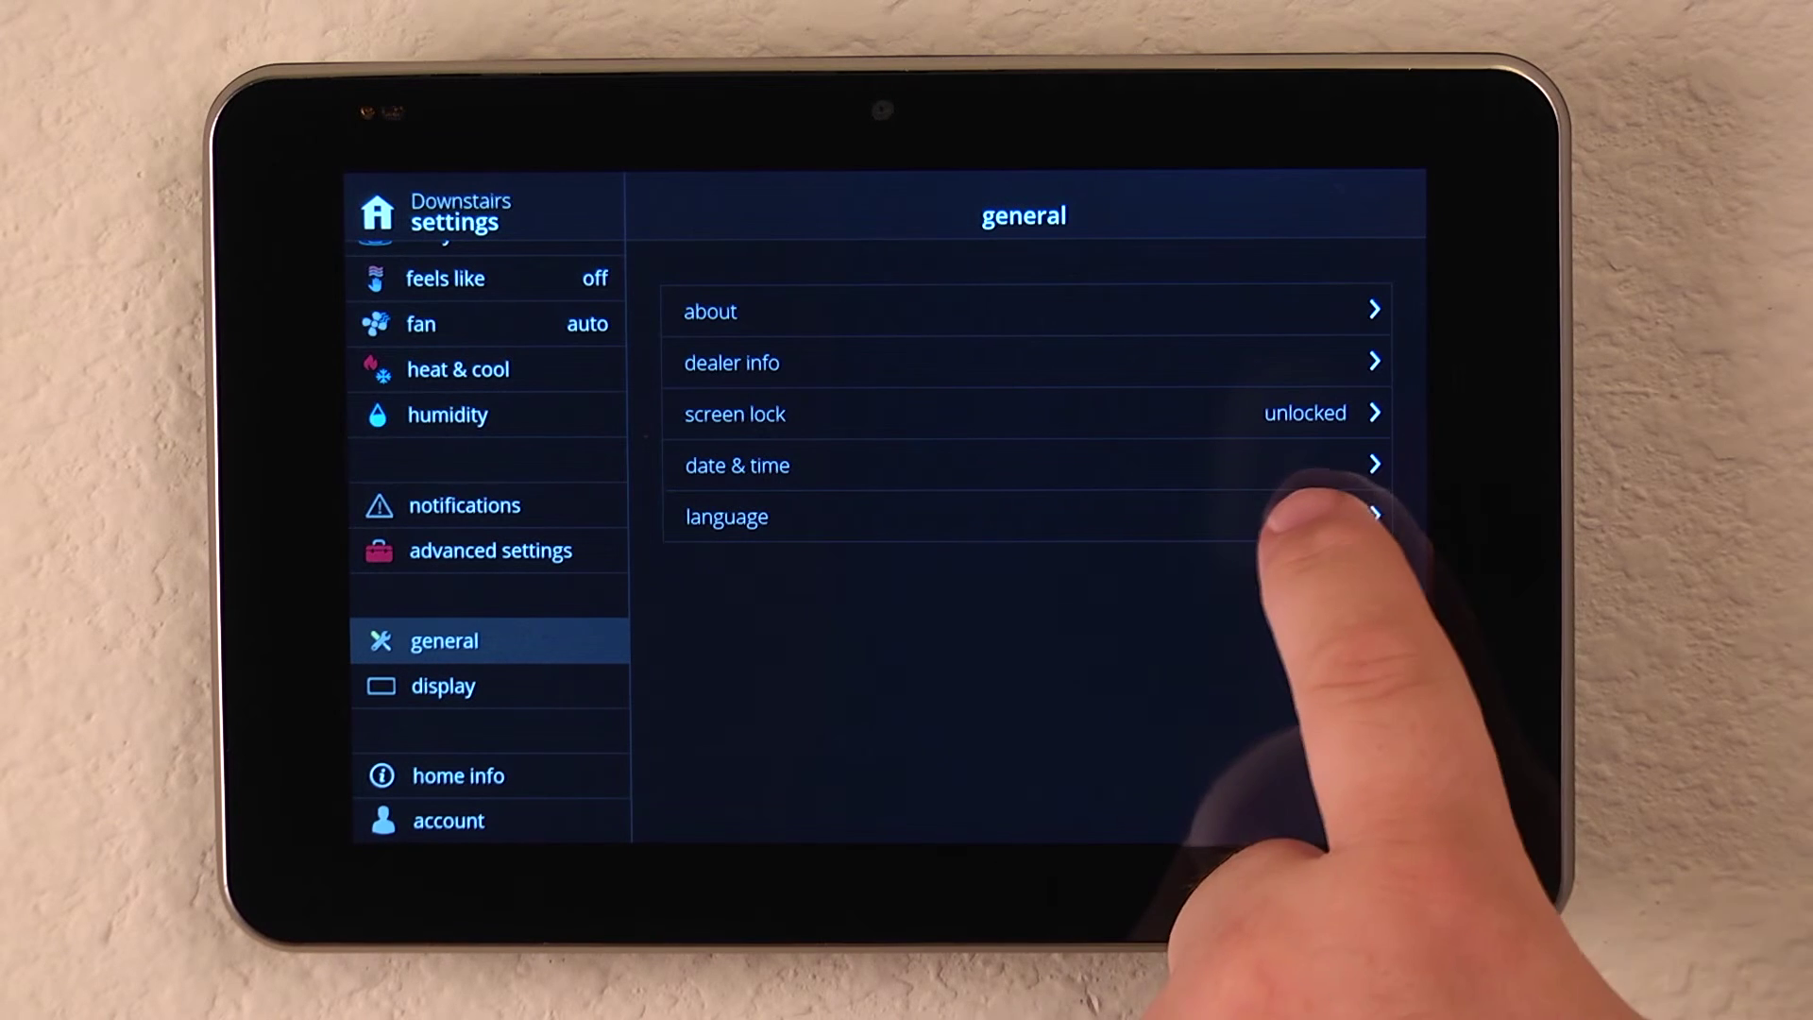
View the Language page with English selected, then return to the Downstairs home screen.
{"action": "left_click", "coordinate": [1315, 516]}
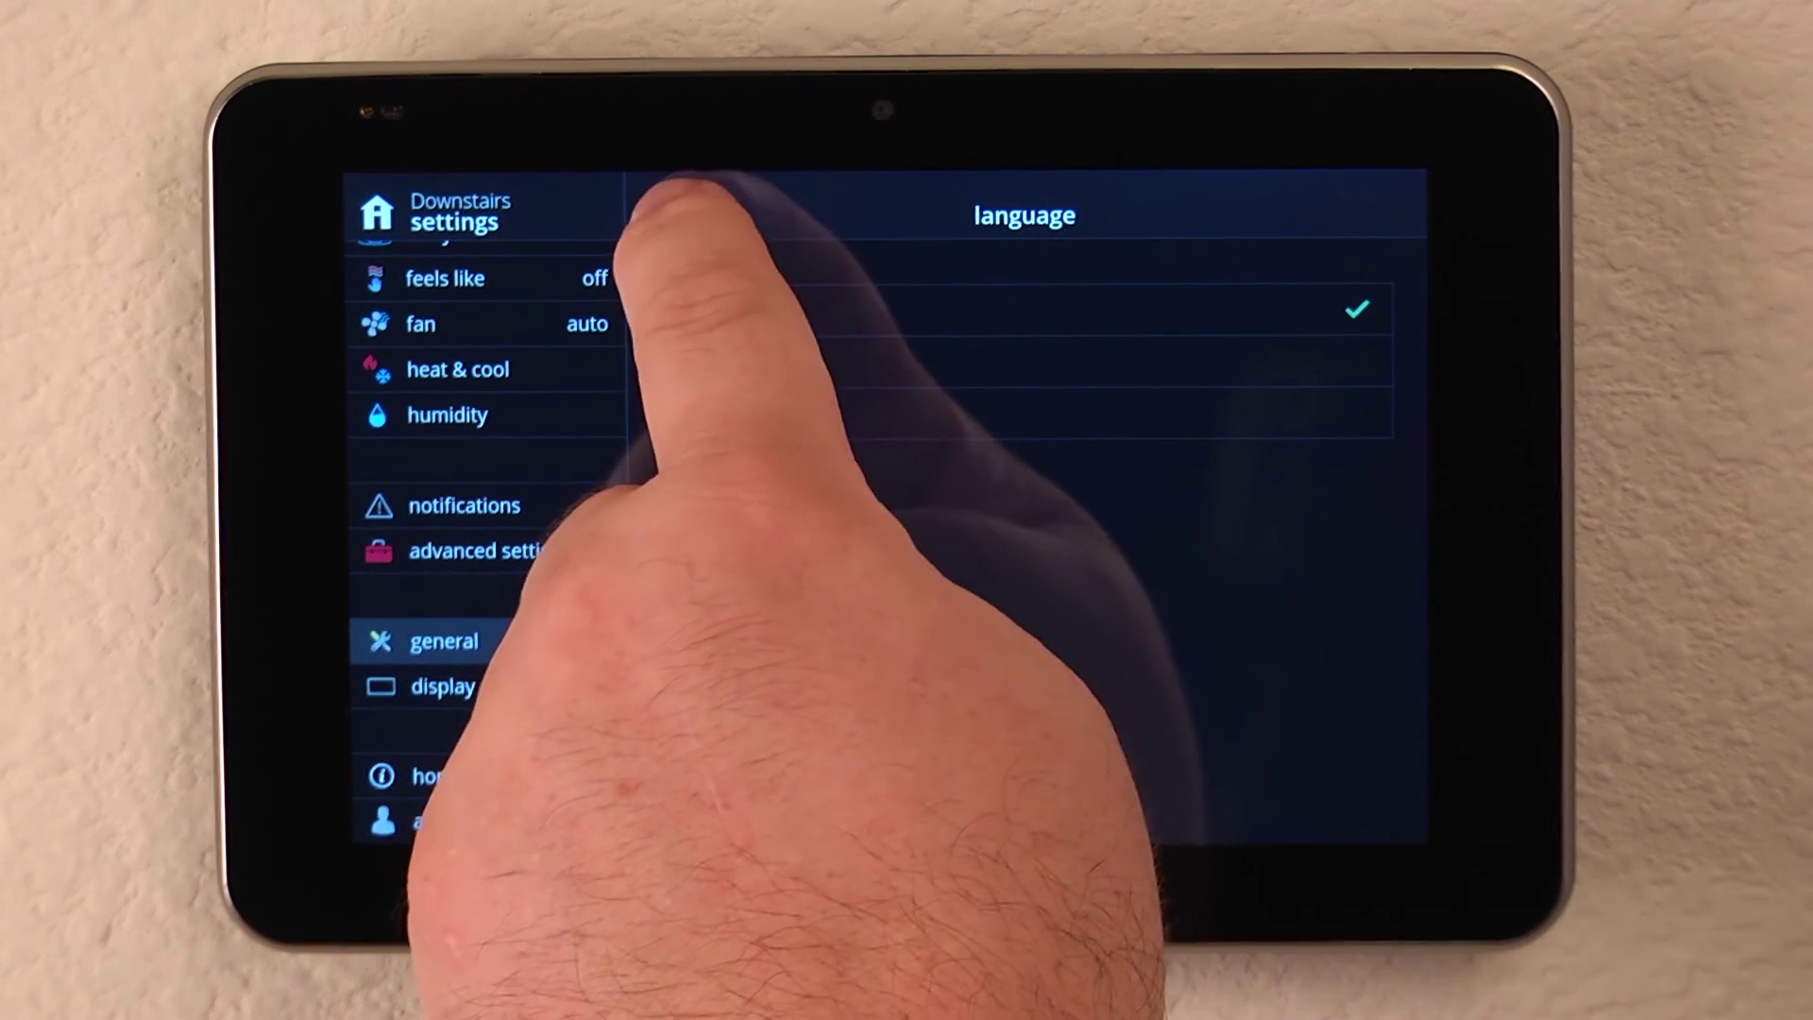
{"action": "left_click", "coordinate": [688, 217]}
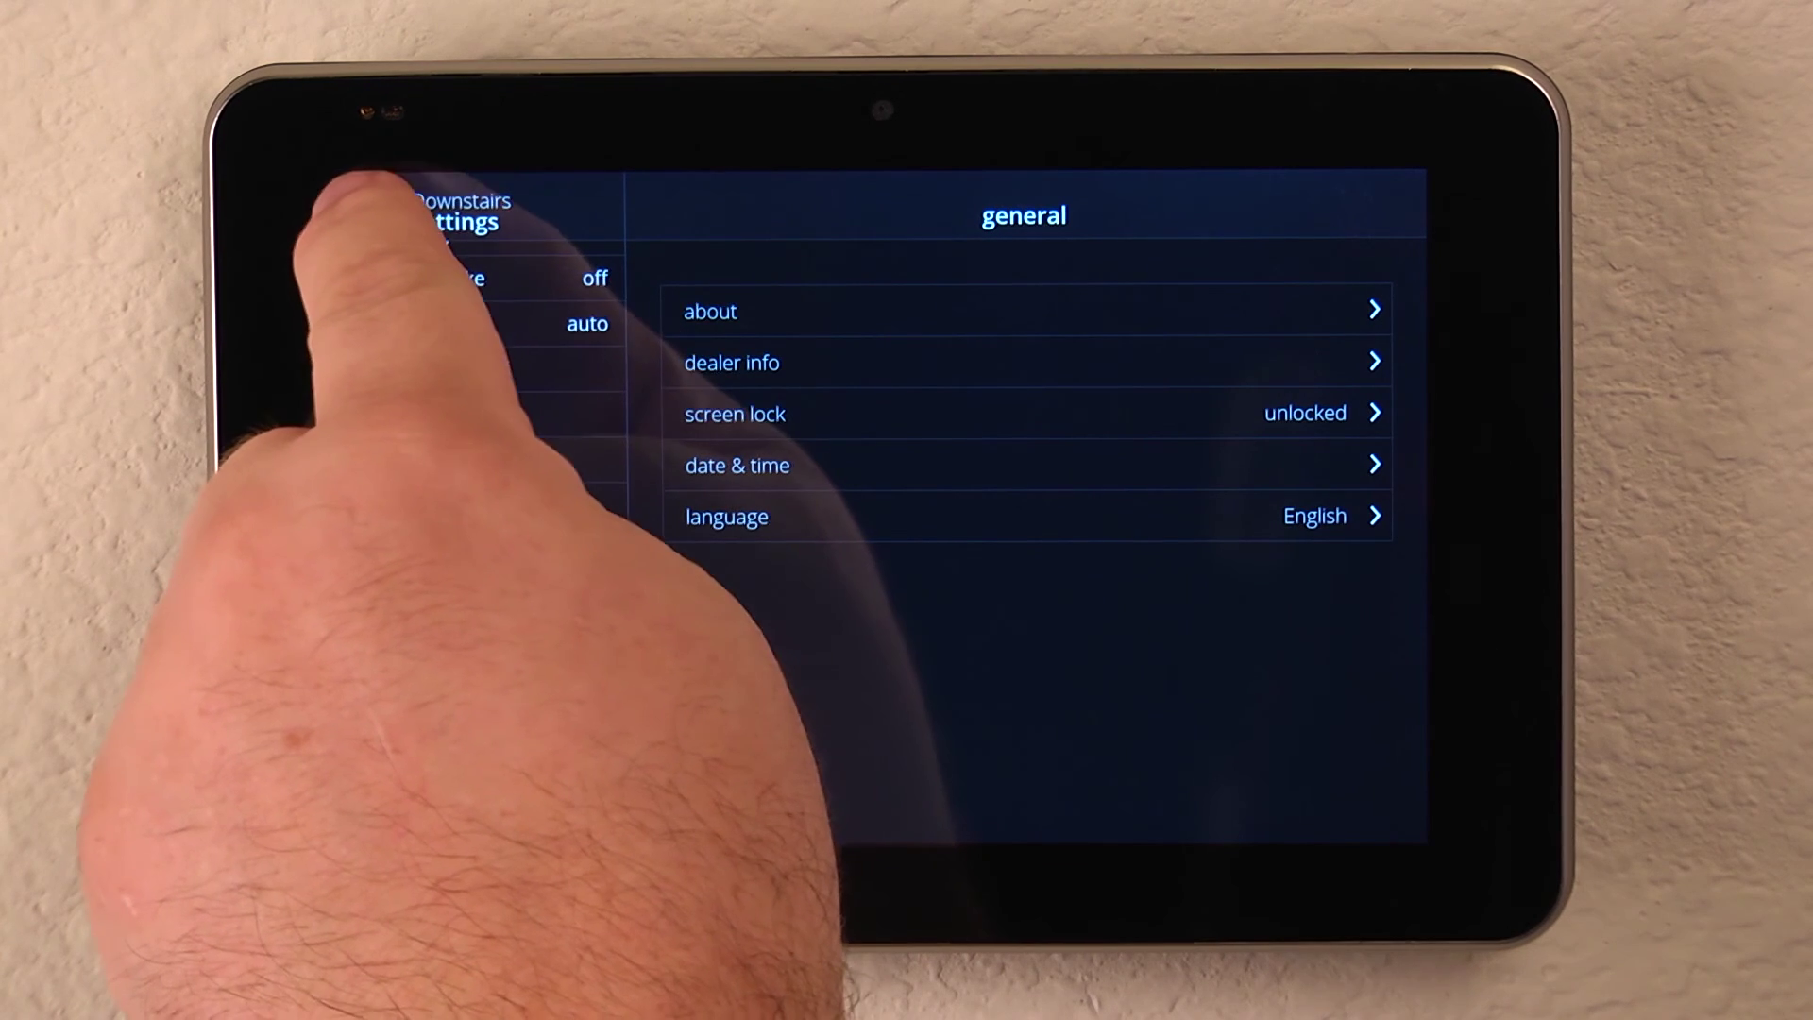
{"action": "left_click", "coordinate": [386, 209]}
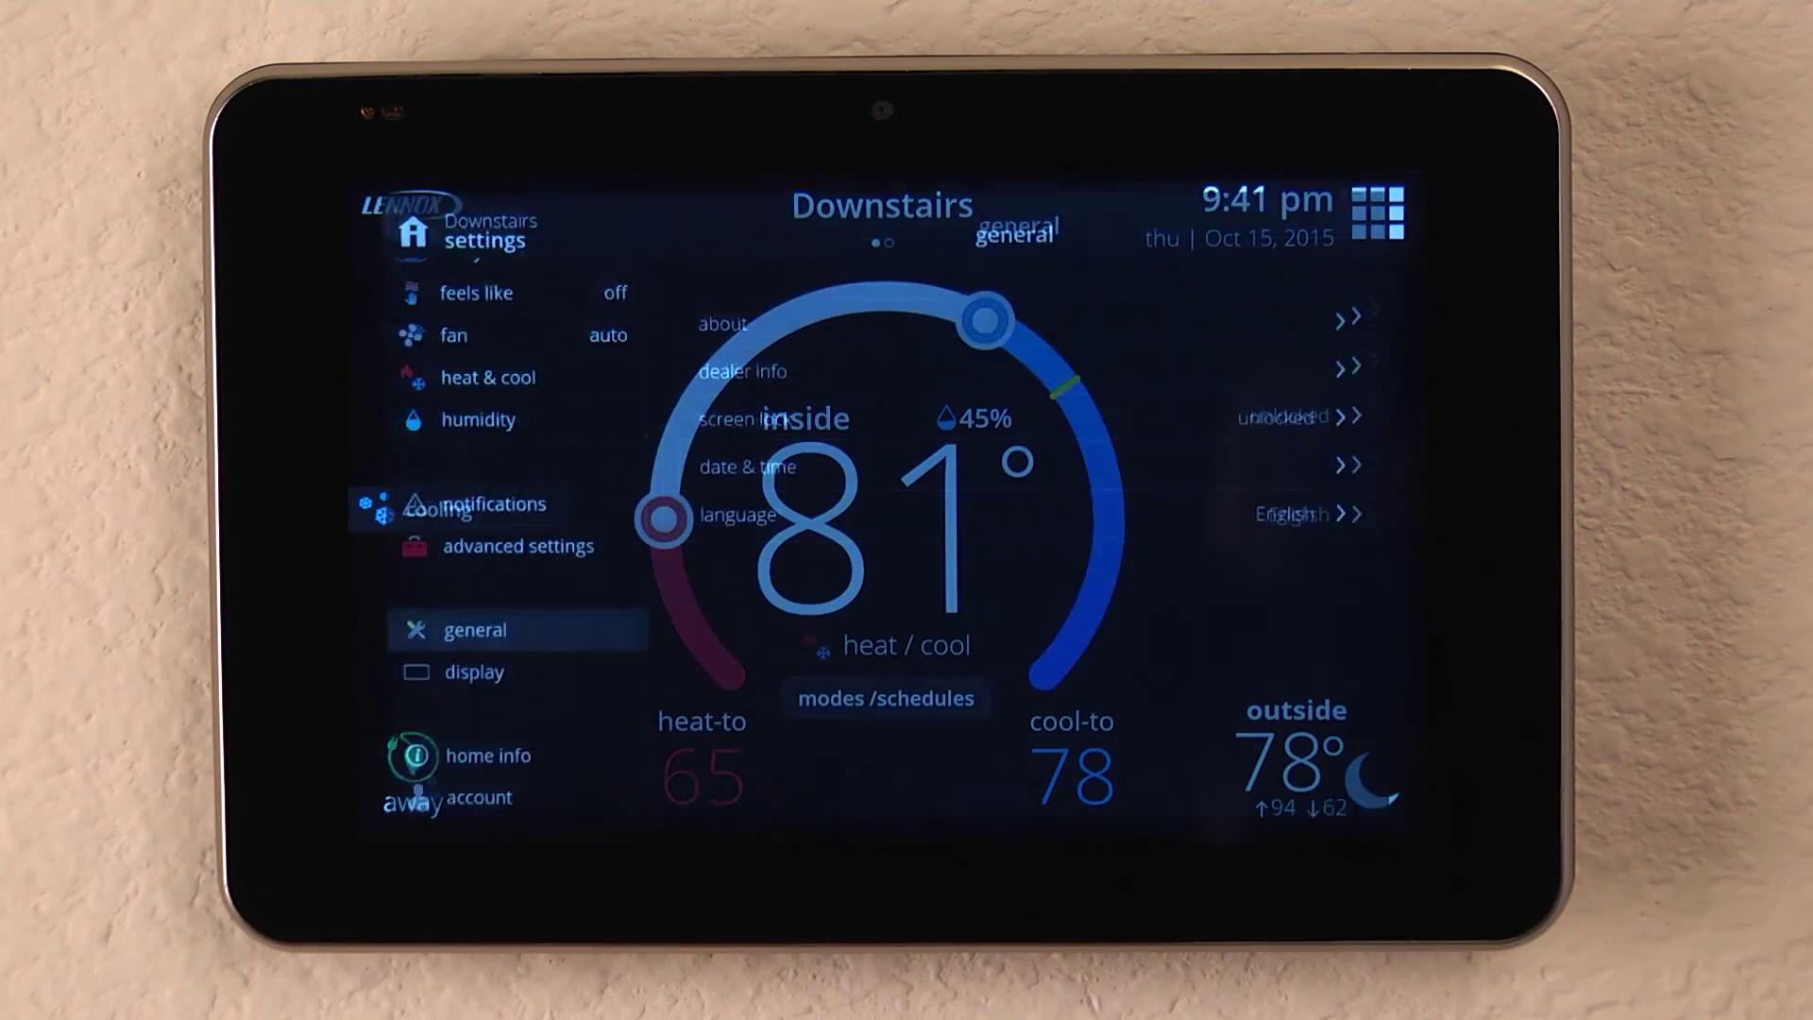